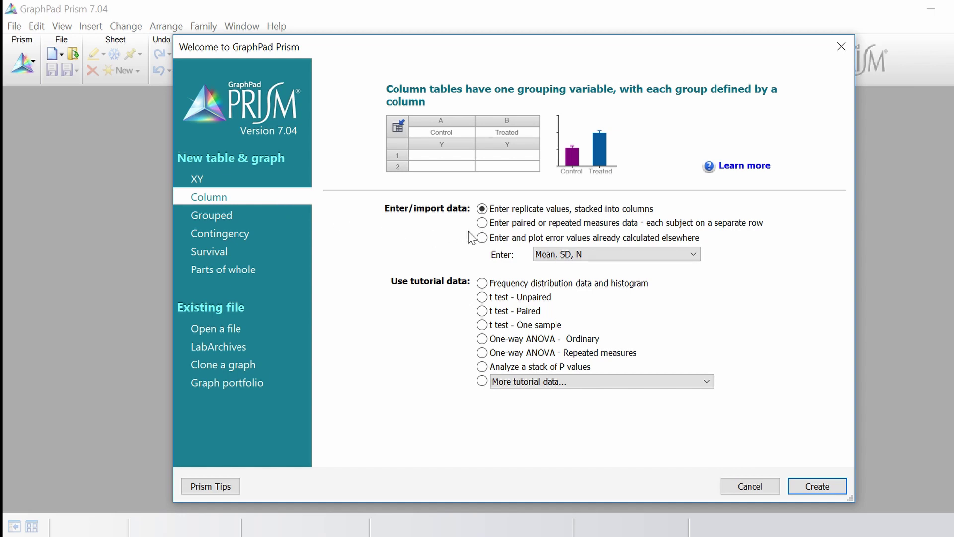
Step: Create a new Column data table for paired data entered one subject per row
{"action": "left_click", "coordinate": [494, 223]}
{"action": "left_click", "coordinate": [804, 487]}
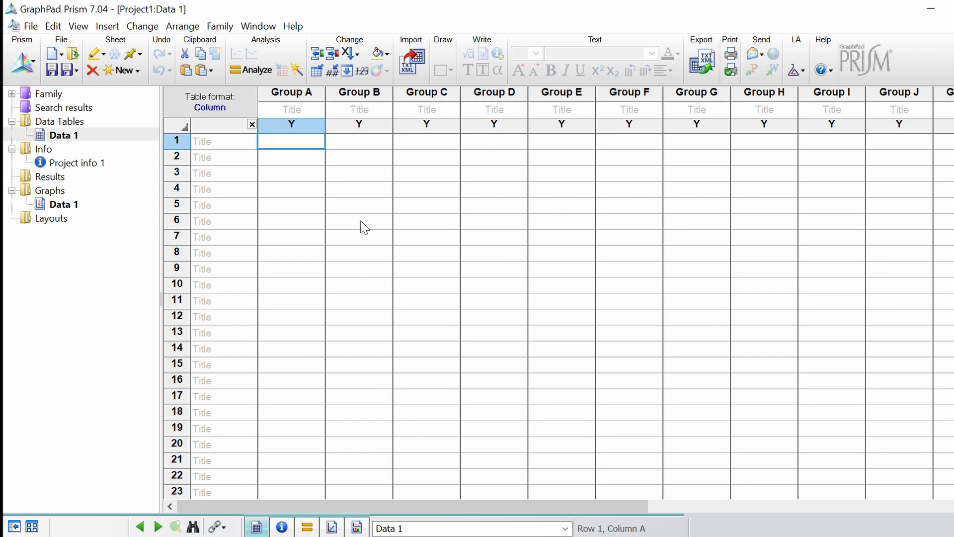
Step: Title columns A and B 'Before' and 'After' and paste seven rows of paired counts from A1
{"action": "left_click", "coordinate": [309, 112]}
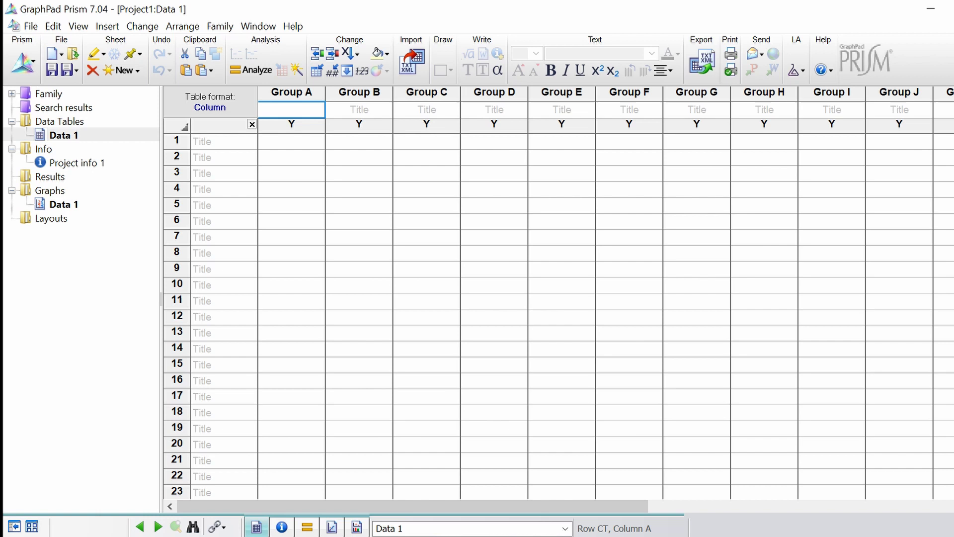
{"action": "type", "text": "Before"}
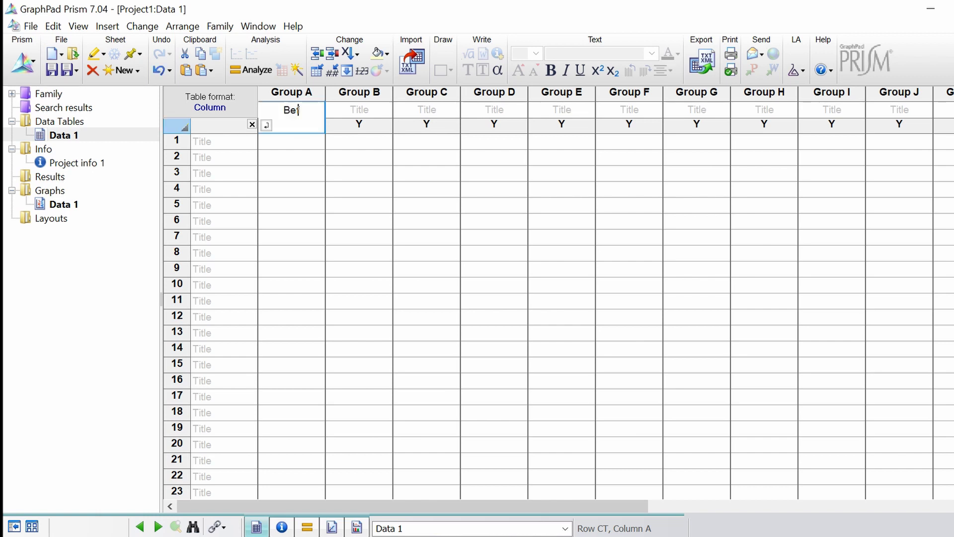
{"action": "left_click", "coordinate": [355, 113]}
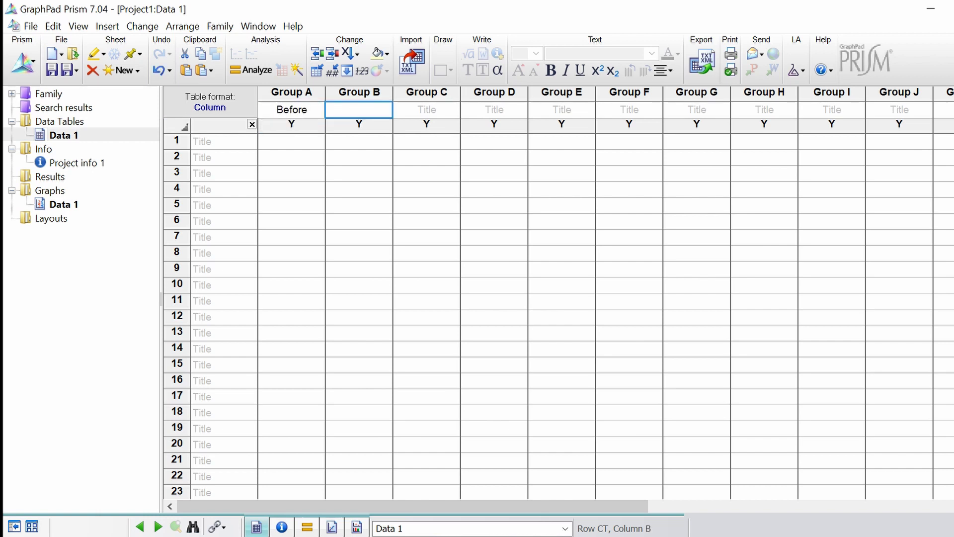
{"action": "type", "text": "After"}
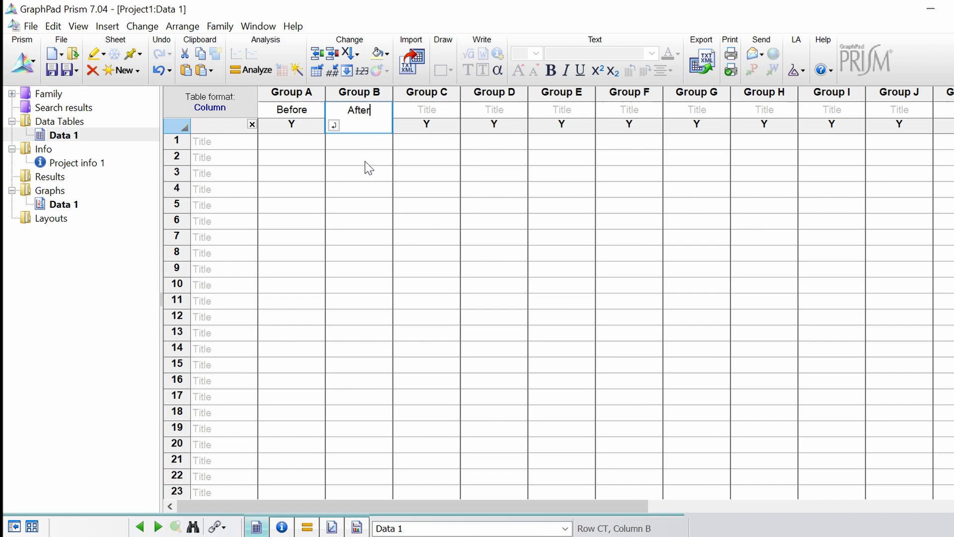
{"action": "left_click", "coordinate": [365, 158]}
{"action": "left_click", "coordinate": [318, 143]}
{"action": "key", "text": "ctrl+v"}
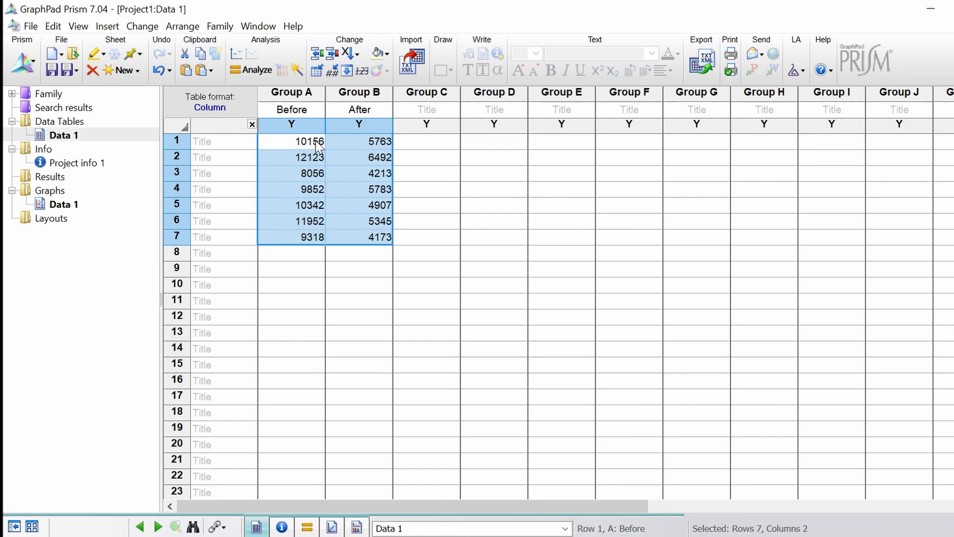
Step: Enter 'Well1' and 'Well2' as the titles of rows 1 and 2
{"action": "key", "text": "Left"}
{"action": "left_click", "coordinate": [245, 154]}
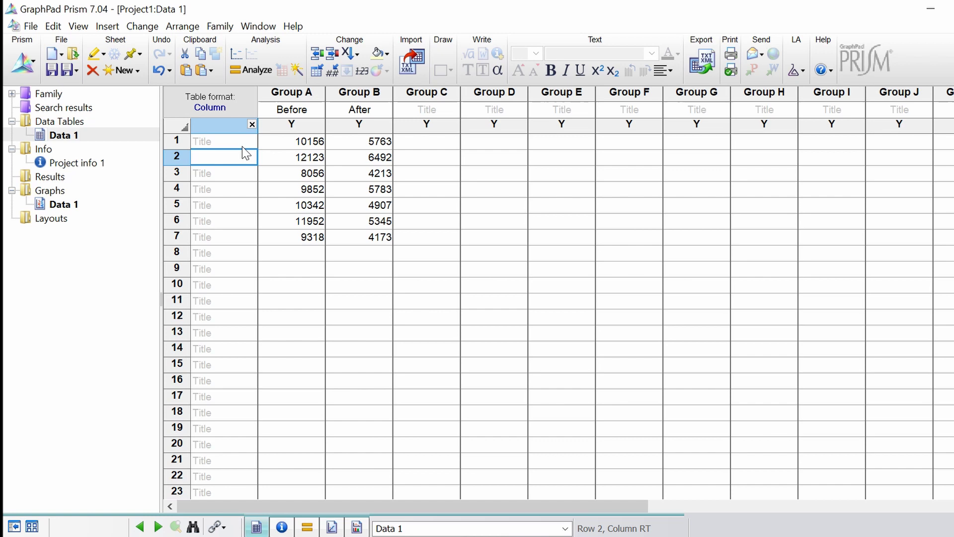
{"action": "key", "text": "Down"}
{"action": "key", "text": "Up"}
{"action": "key", "text": "Up"}
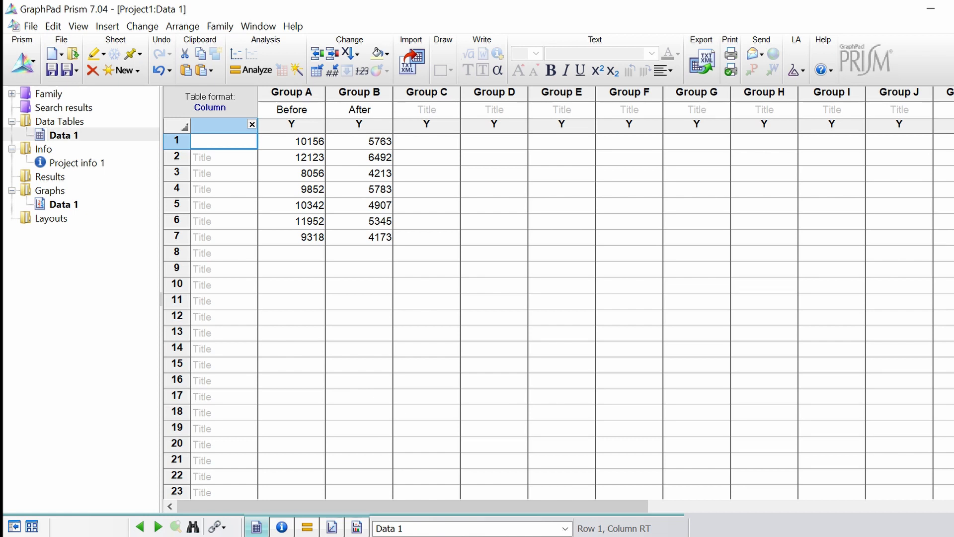
{"action": "type", "text": "Well1"}
{"action": "key", "text": "Return"}
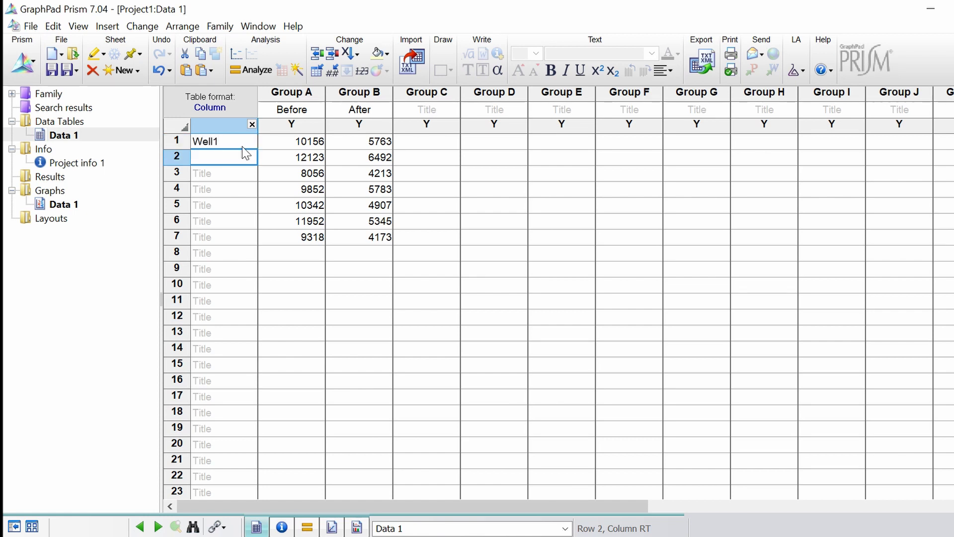
{"action": "type", "text": "Well2"}
{"action": "key", "text": "Return"}
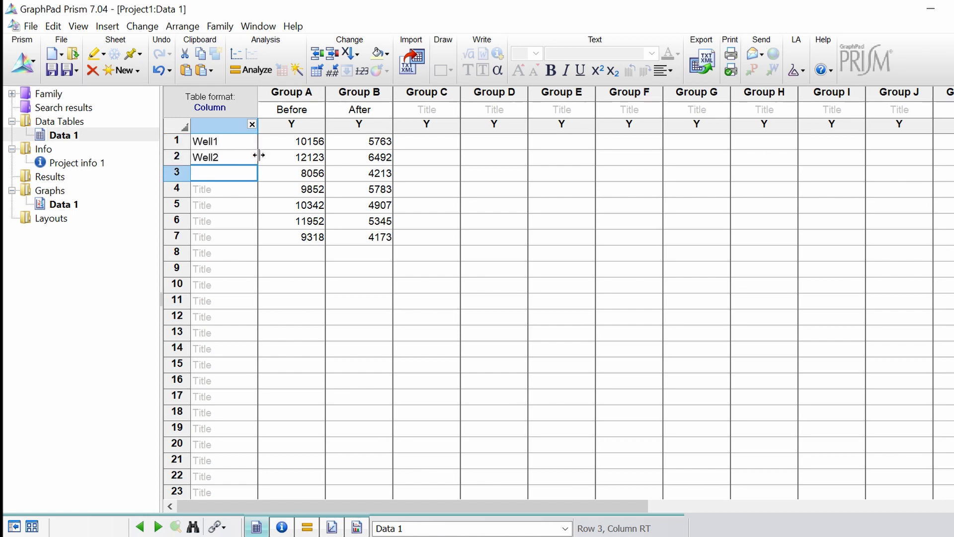
{"action": "left_click", "coordinate": [387, 189]}
{"action": "left_click", "coordinate": [415, 195]}
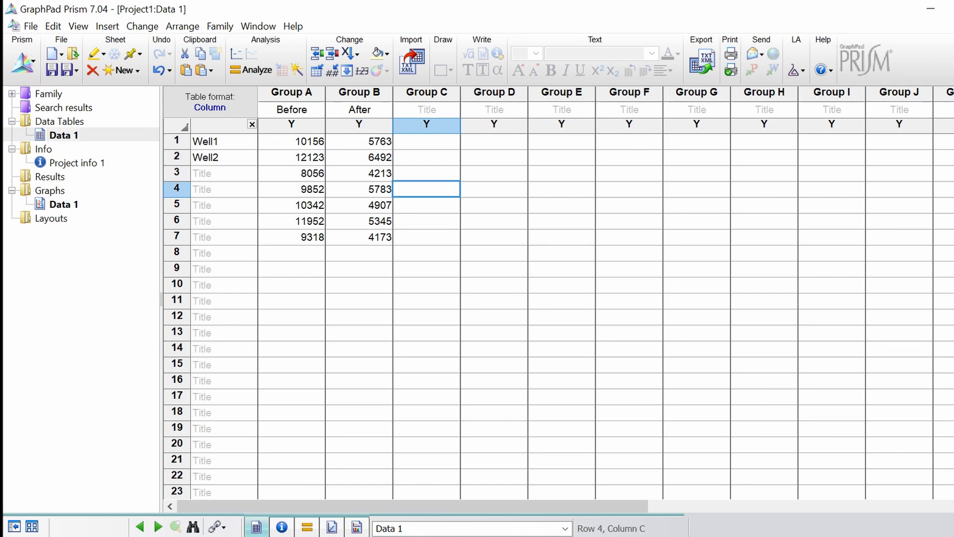
Step: Check the data values, from the first Before value 10156 to the last After value 4173
{"action": "left_click", "coordinate": [299, 144]}
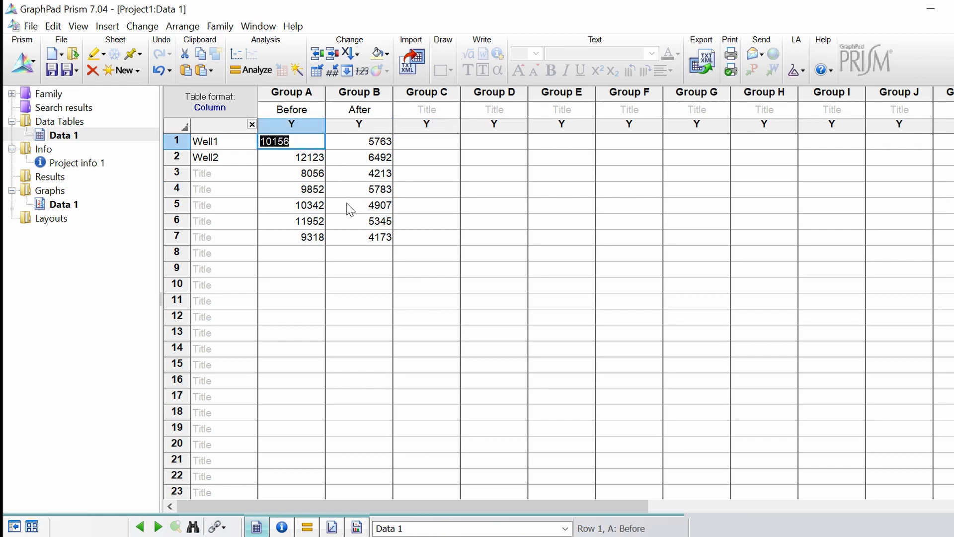
{"action": "left_click", "coordinate": [368, 239]}
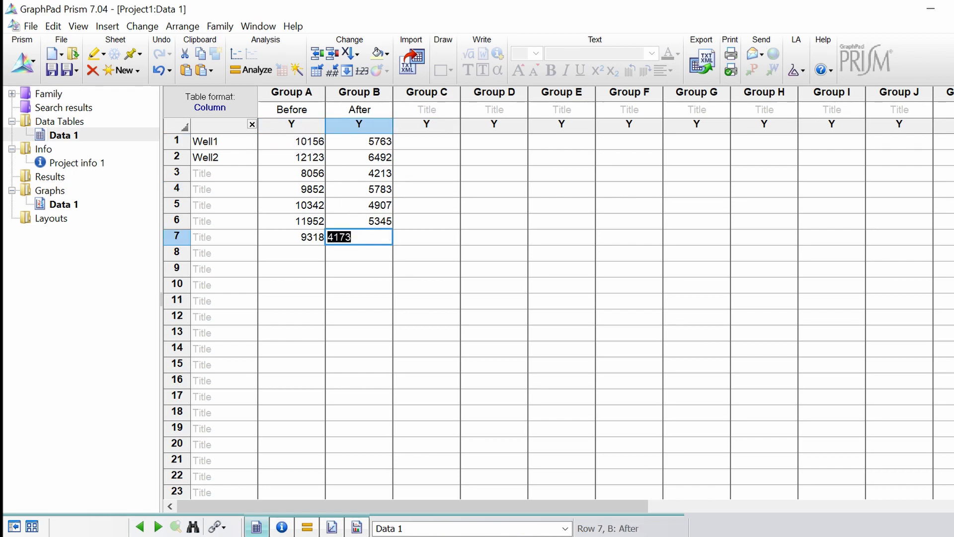
{"action": "left_click", "coordinate": [316, 144]}
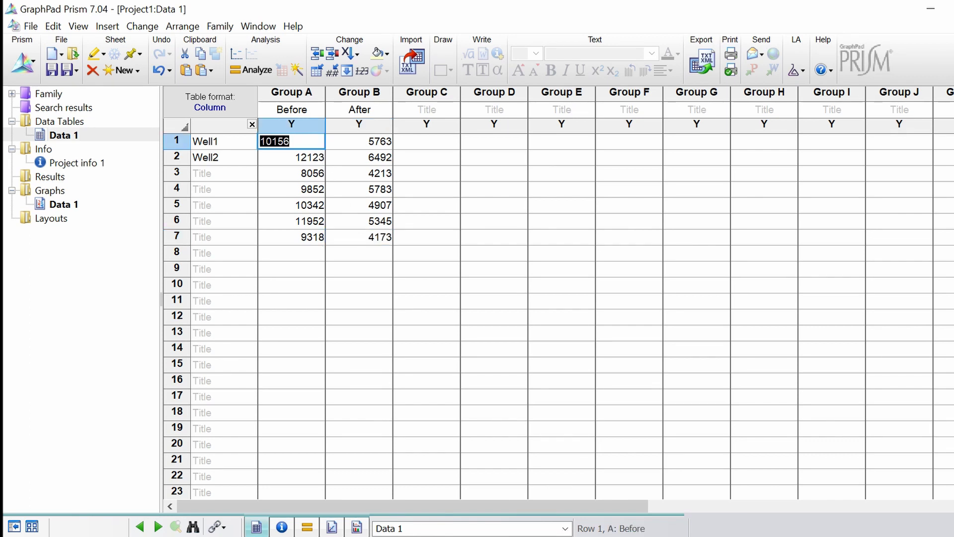
{"action": "key", "text": "Tab"}
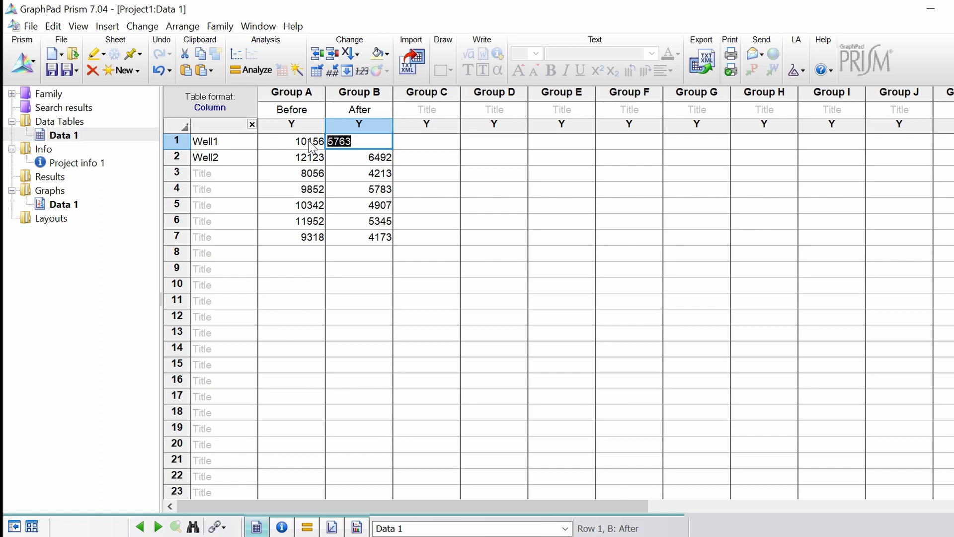
Step: Choose the t tests analysis for the Before and After columns of Data 1
{"action": "left_click", "coordinate": [261, 77]}
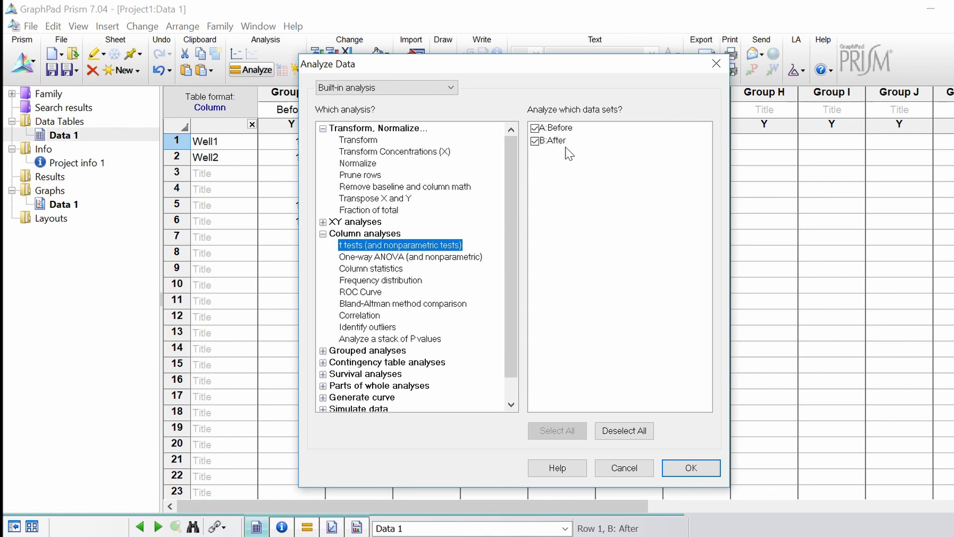
{"action": "left_click", "coordinate": [691, 470]}
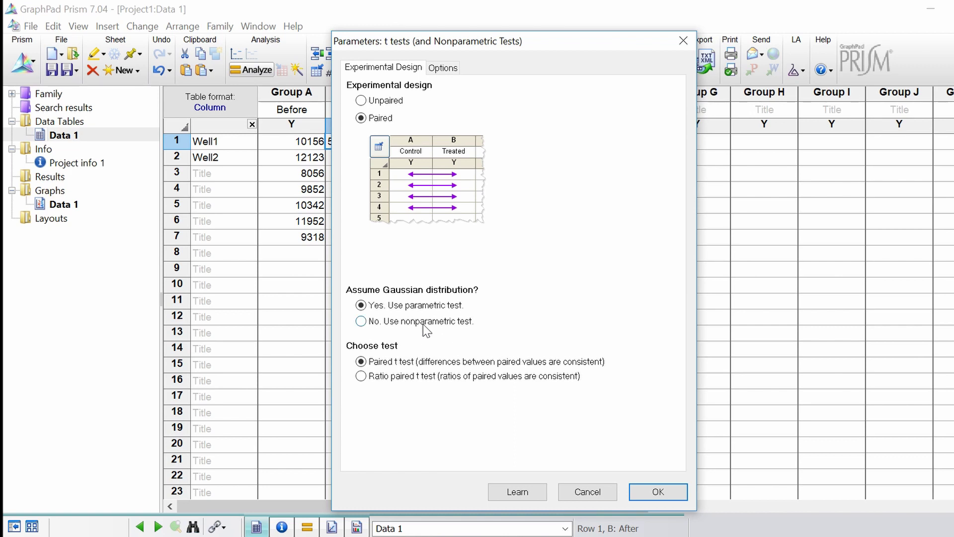
{"action": "left_click", "coordinate": [427, 322]}
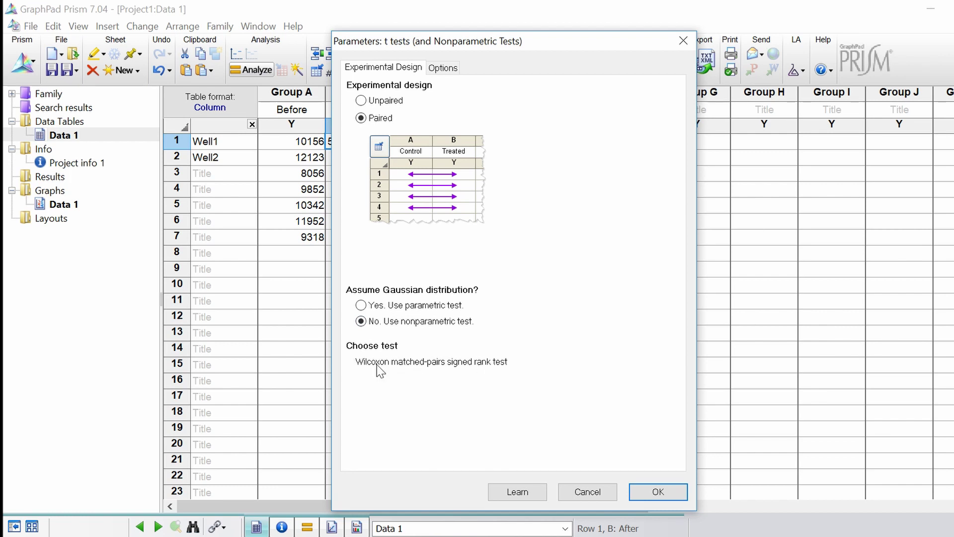
{"action": "left_click", "coordinate": [370, 306]}
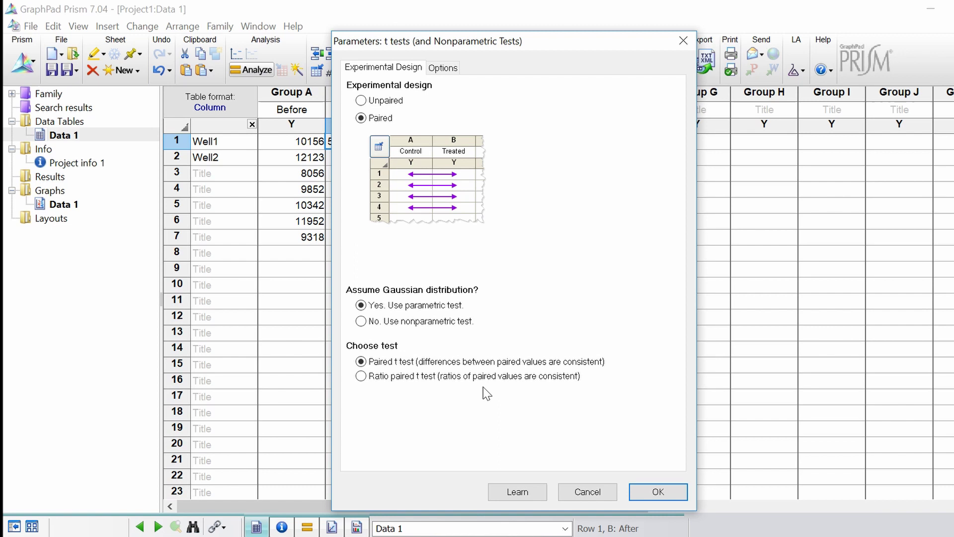
{"action": "left_click", "coordinate": [376, 379]}
{"action": "left_click", "coordinate": [384, 367]}
Step: Review the Options settings and run the paired t test, giving P < .001 and t=13.55
{"action": "left_click", "coordinate": [444, 68]}
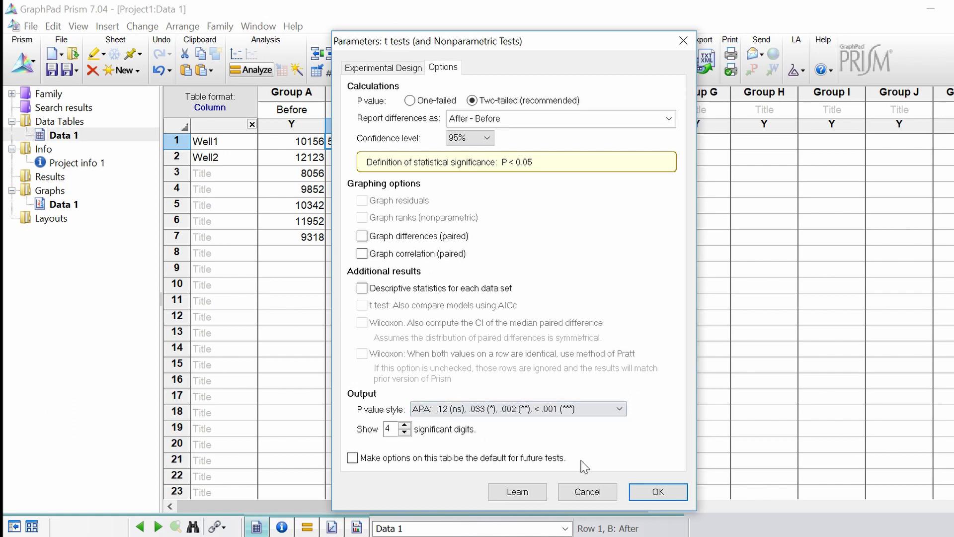
{"action": "left_click", "coordinate": [649, 494]}
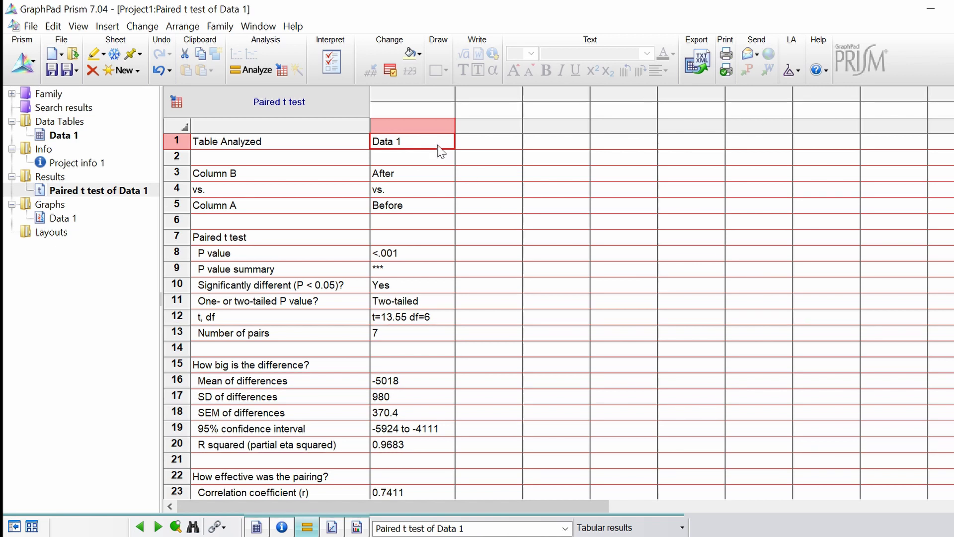
{"action": "key", "text": "Down"}
{"action": "key", "text": "Down"}
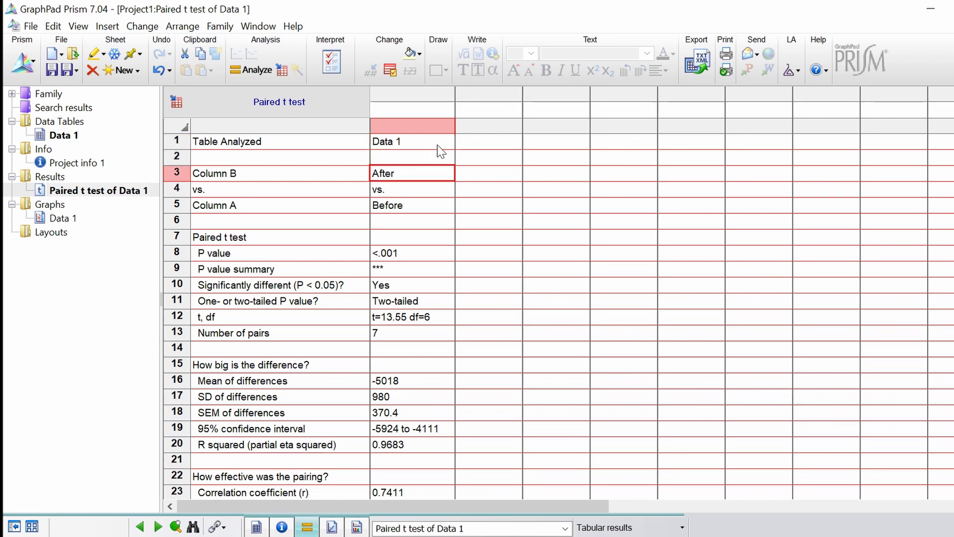
{"action": "key", "text": "Down"}
{"action": "key", "text": "Down"}
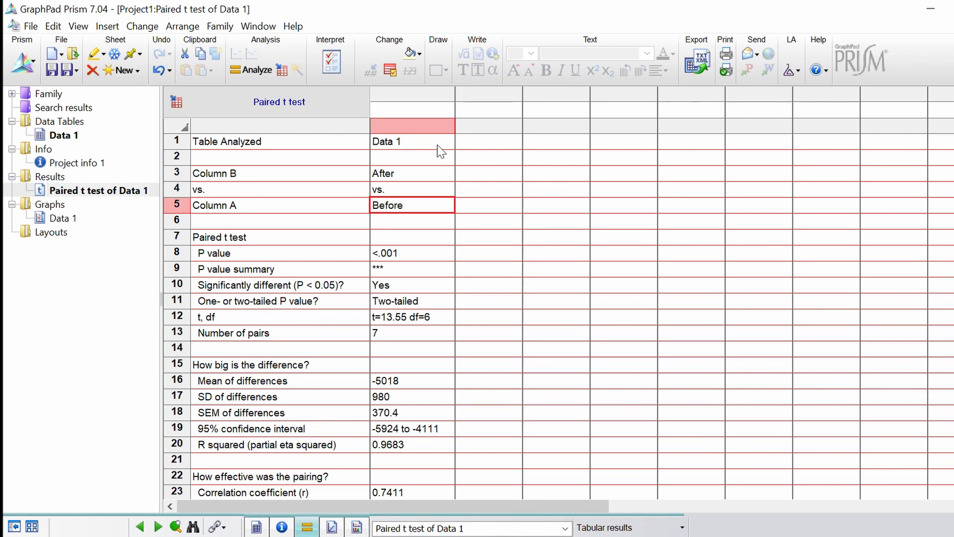
{"action": "key", "text": "Down"}
{"action": "key", "text": "Down"}
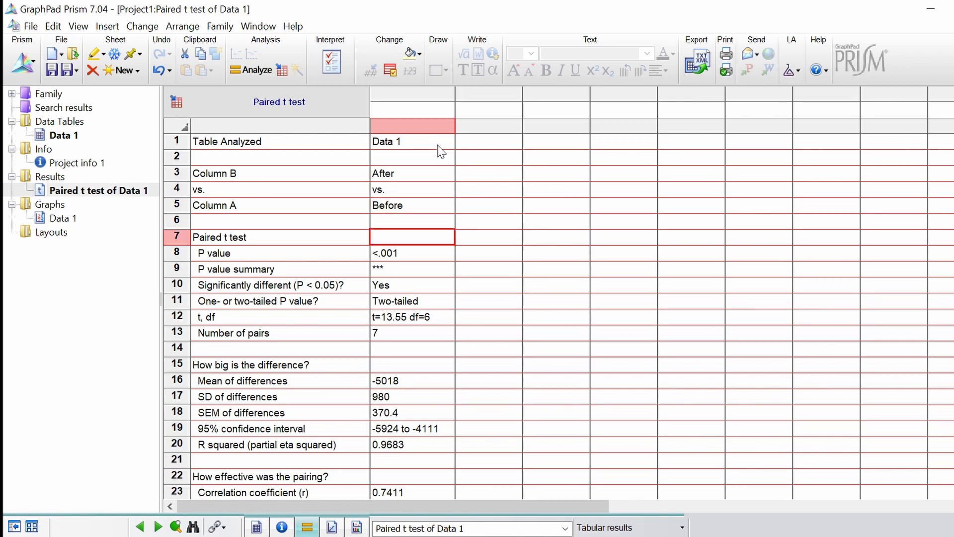
{"action": "left_click", "coordinate": [345, 242]}
{"action": "left_click_drag", "start_coordinate": [345, 243], "coordinate": [395, 333]}
{"action": "left_click", "coordinate": [408, 258]}
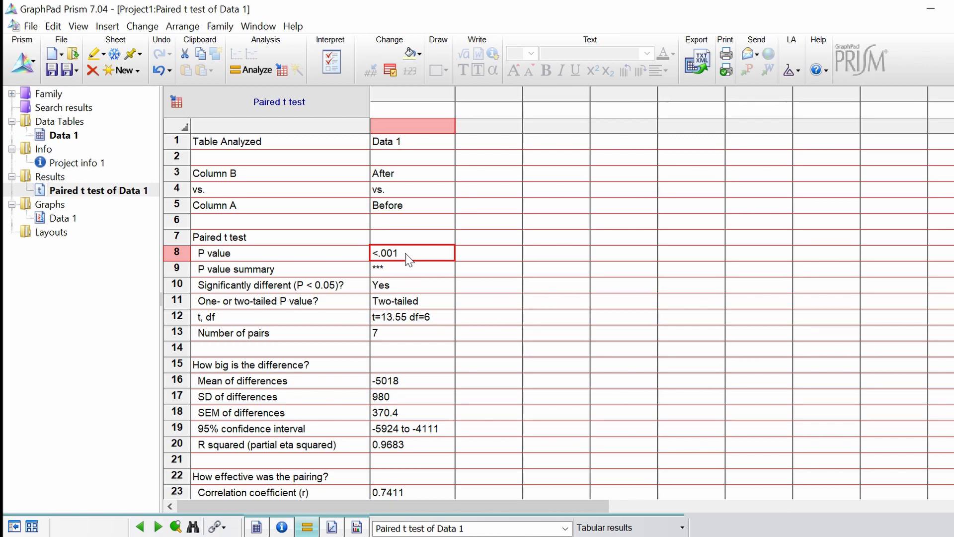
{"action": "key", "text": "Down"}
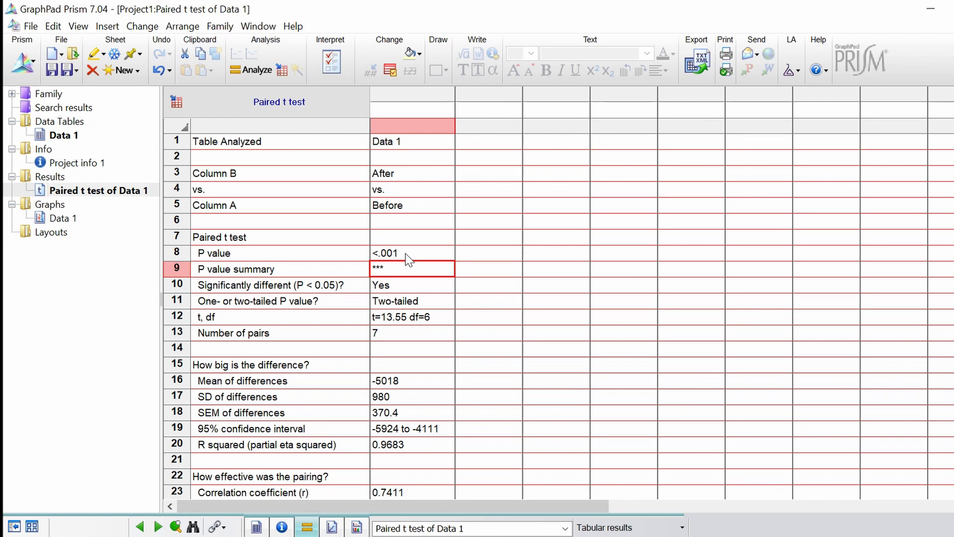
{"action": "left_click", "coordinate": [406, 254]}
{"action": "key", "text": "Down"}
{"action": "key", "text": "Down"}
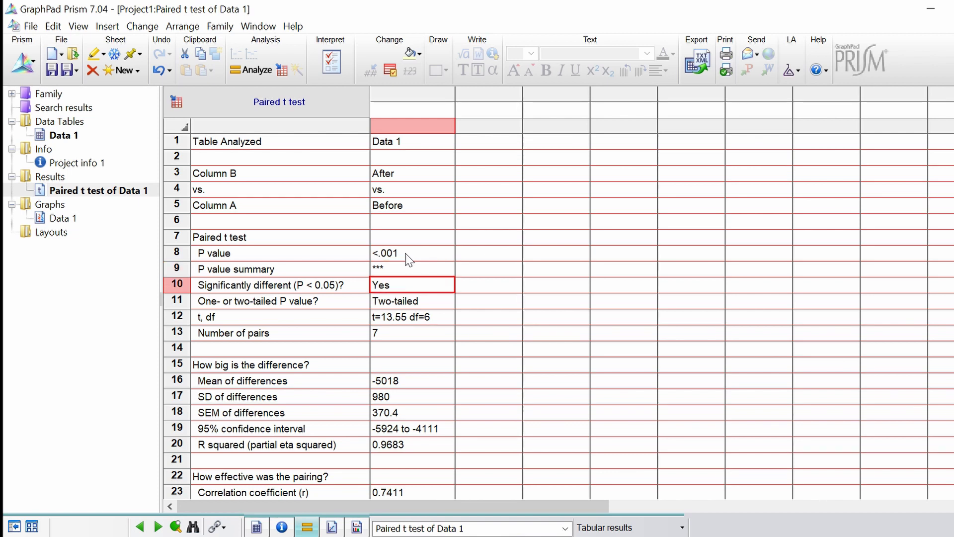
{"action": "key", "text": "Down"}
{"action": "key", "text": "Down"}
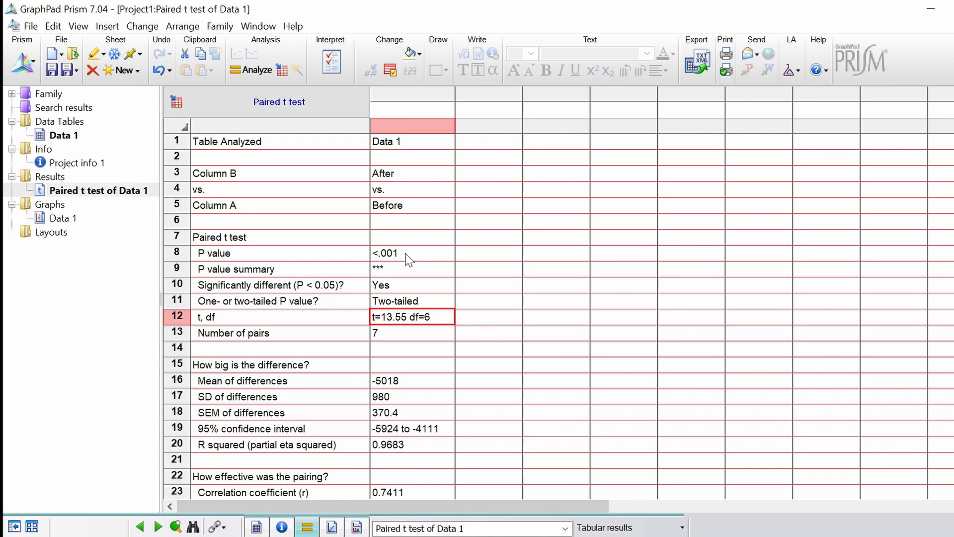
{"action": "key", "text": "Down"}
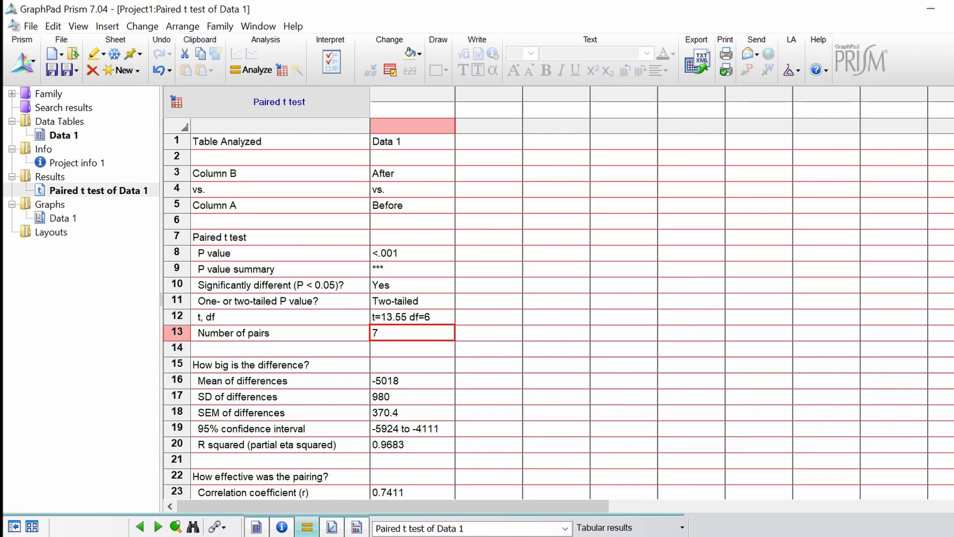
{"action": "scroll", "coordinate": [354, 245], "scroll_direction": "down", "scroll_amount": 2}
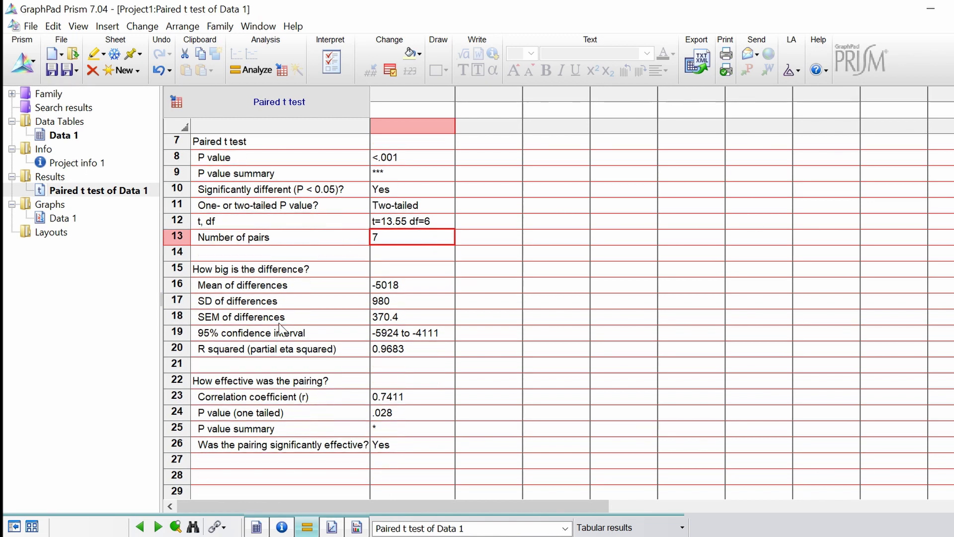
{"action": "left_click", "coordinate": [333, 290]}
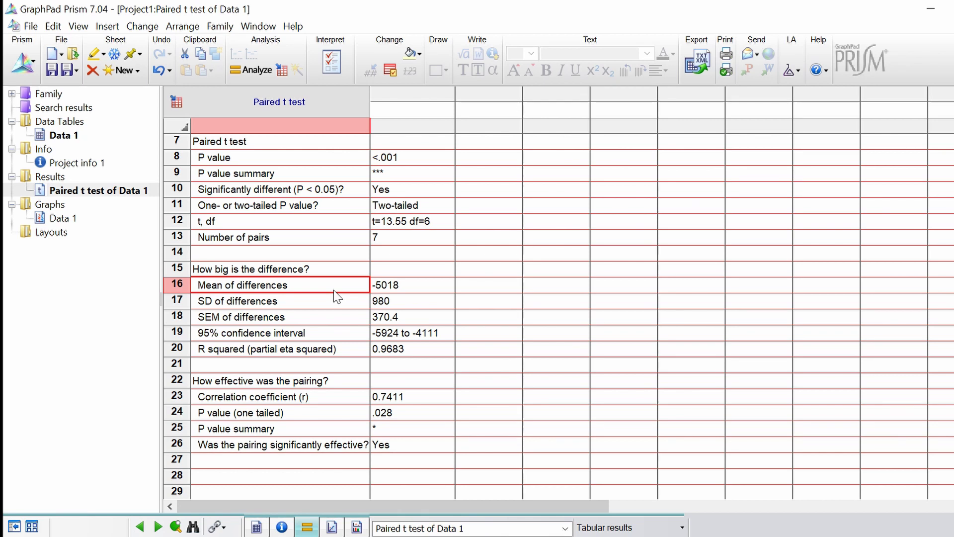
{"action": "key", "text": "Right"}
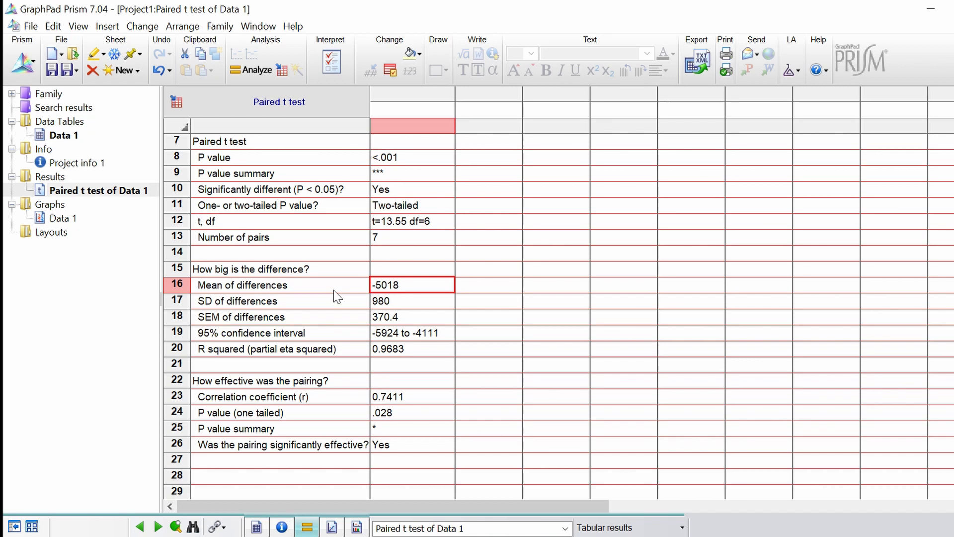
{"action": "scroll", "coordinate": [336, 297], "scroll_direction": "up", "scroll_amount": 2}
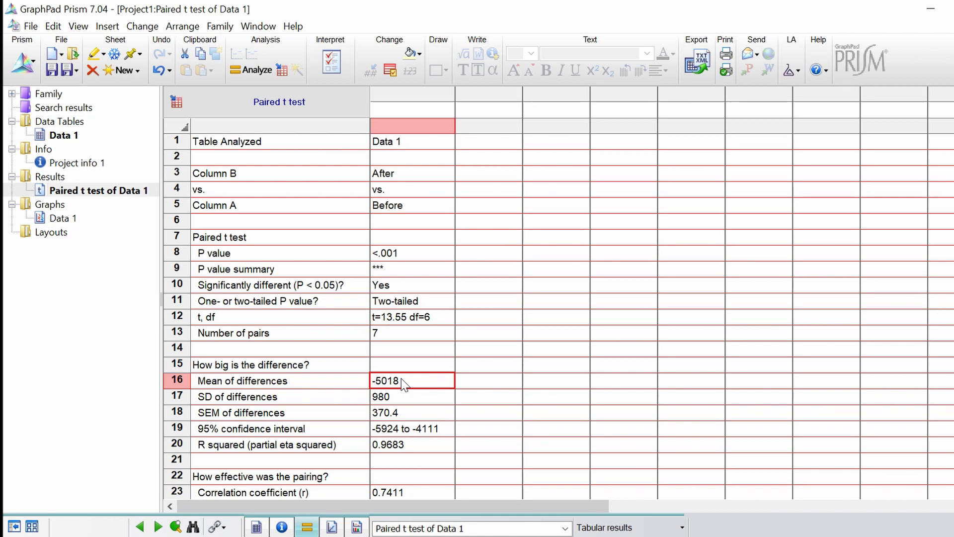
{"action": "left_click", "coordinate": [398, 397]}
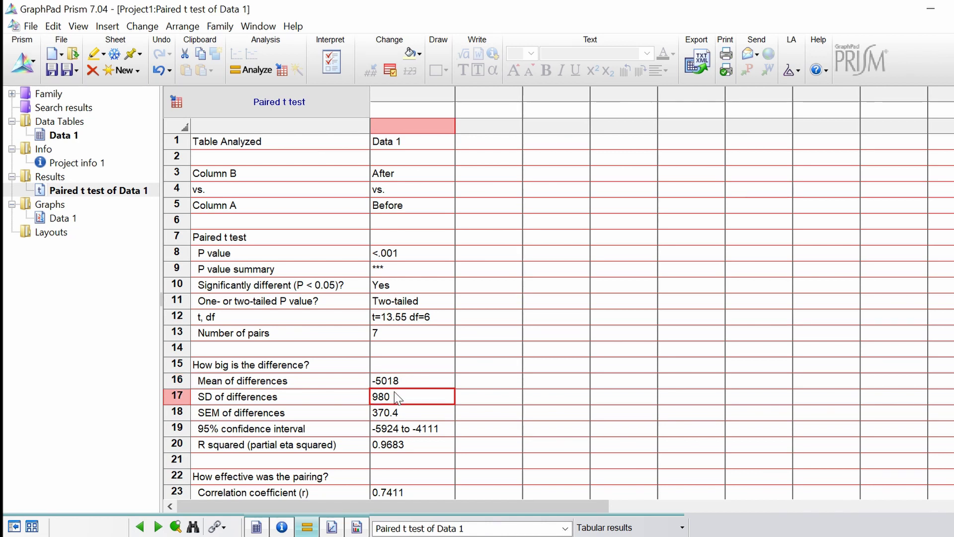
{"action": "key", "text": "Down"}
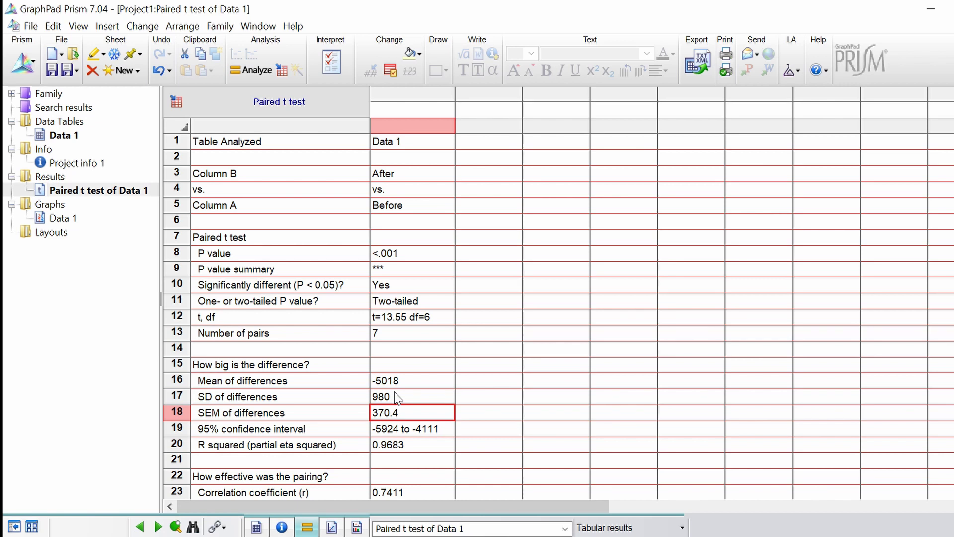
{"action": "key", "text": "Down"}
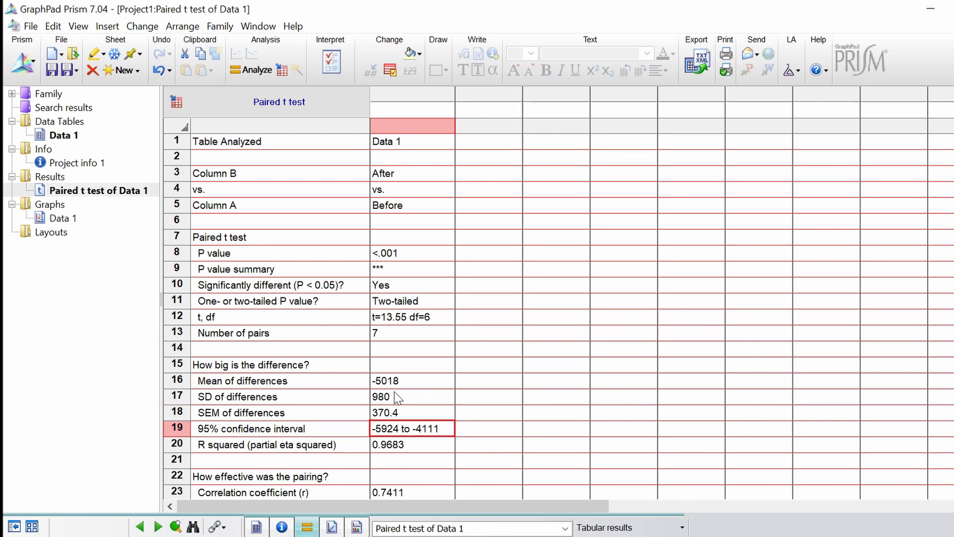
{"action": "key", "text": "Down"}
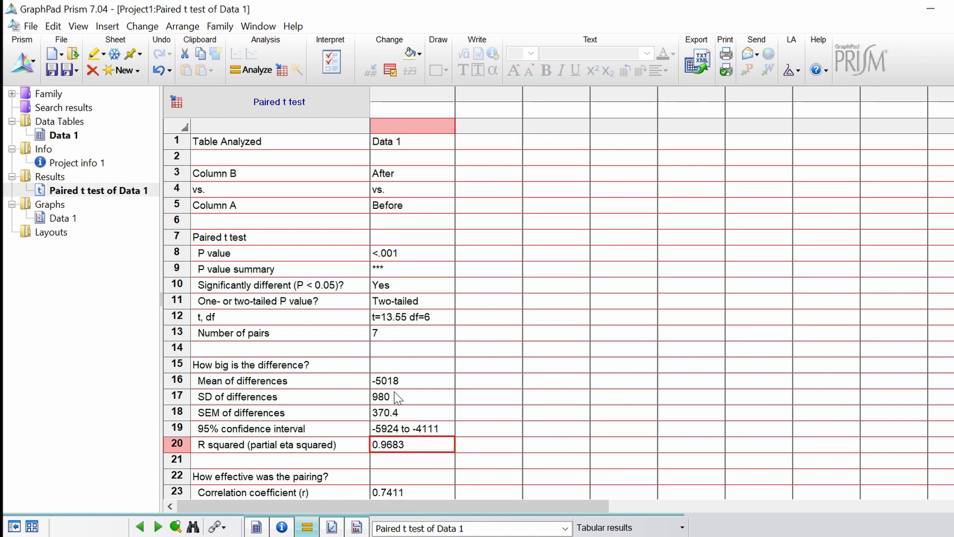
Step: Inspect the pairing-effectiveness rows: correlation r 0.7411, one-tailed P .028, pairing significantly effective
{"action": "scroll", "coordinate": [397, 397], "scroll_direction": "down", "scroll_amount": 3}
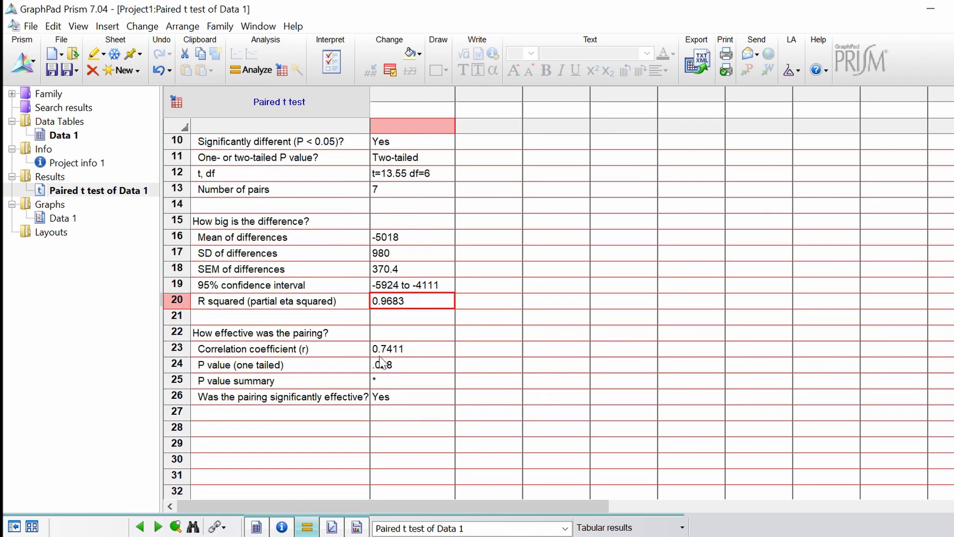
{"action": "left_click", "coordinate": [347, 333]}
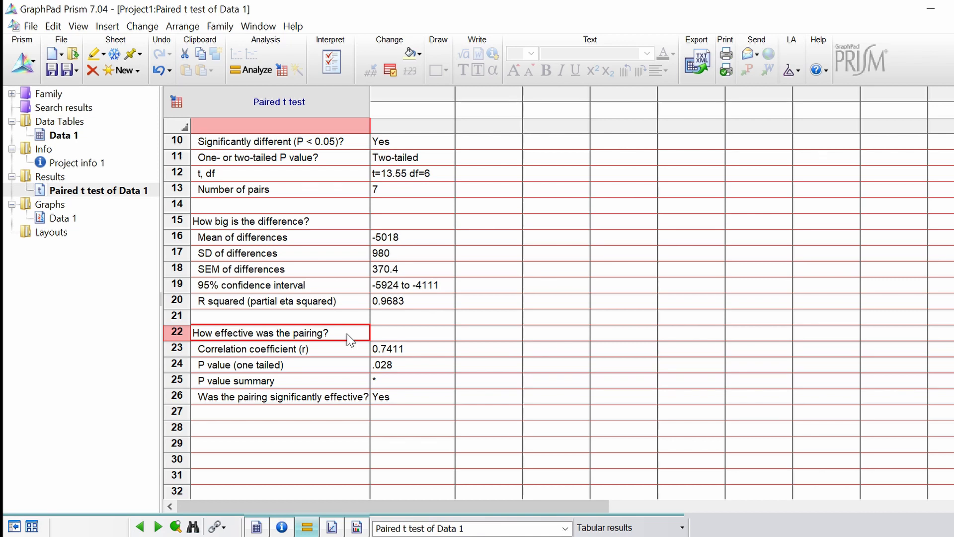
{"action": "left_click", "coordinate": [348, 350]}
{"action": "left_click", "coordinate": [416, 353]}
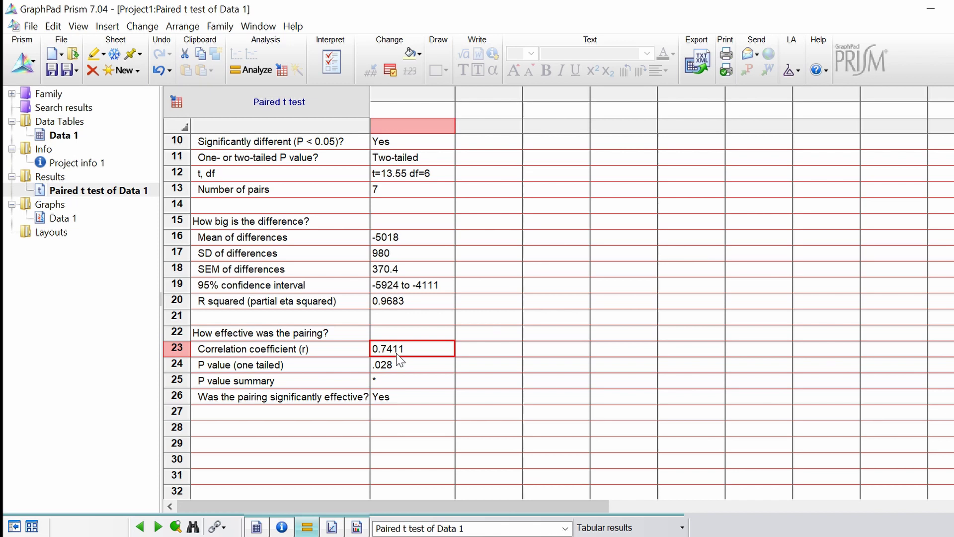
{"action": "key", "text": "Down"}
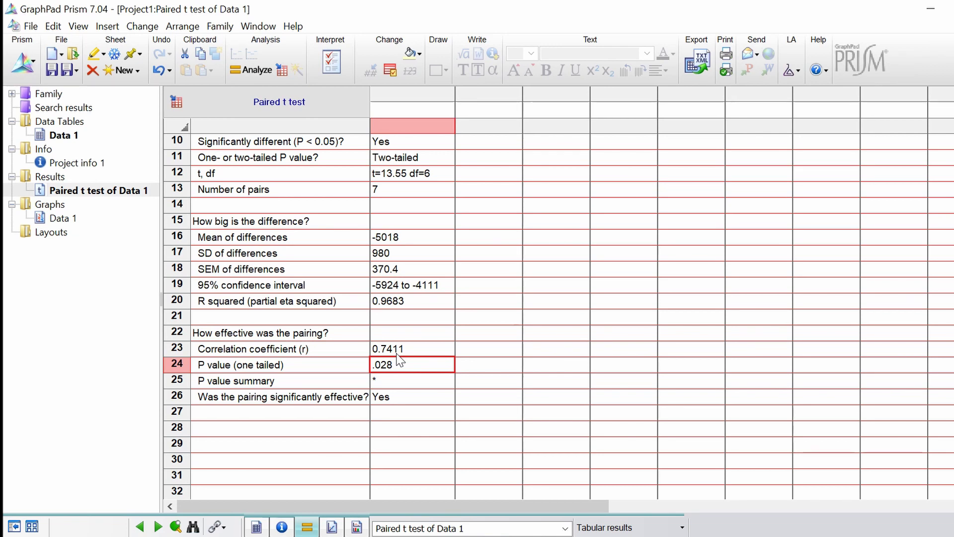
{"action": "key", "text": "Down"}
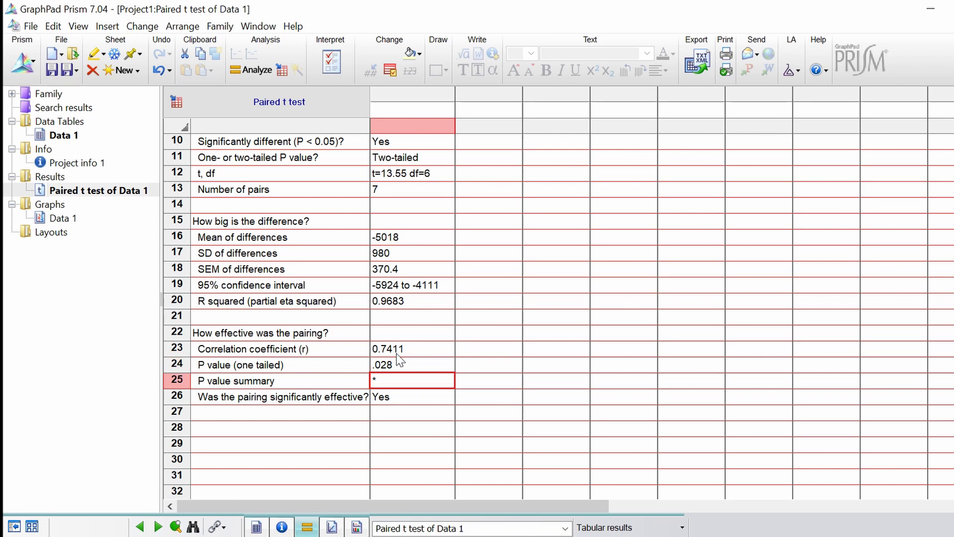
{"action": "key", "text": "Down"}
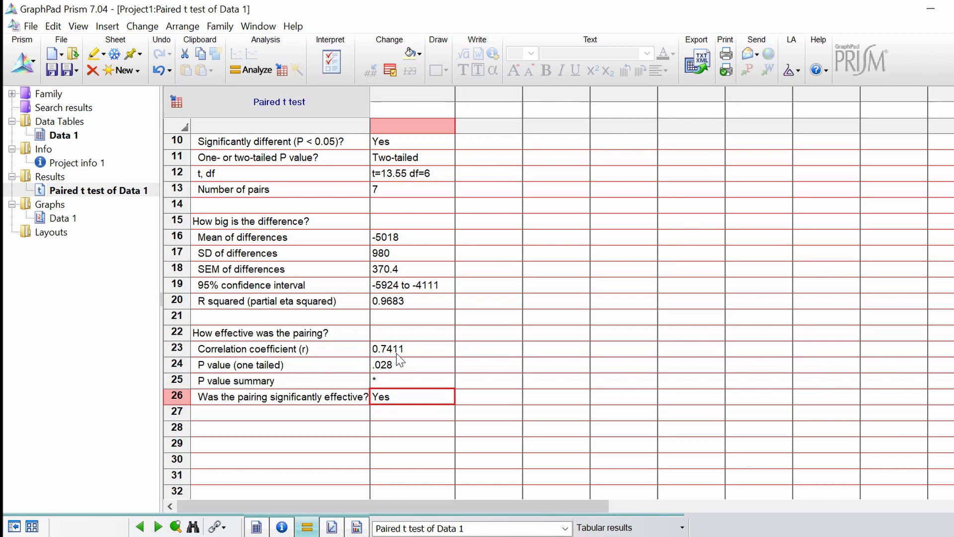
Step: Scroll back to the top of the Paired t test of Data 1 results
{"action": "scroll", "coordinate": [428, 278], "scroll_direction": "up", "scroll_amount": 3}
{"action": "left_click", "coordinate": [440, 232]}
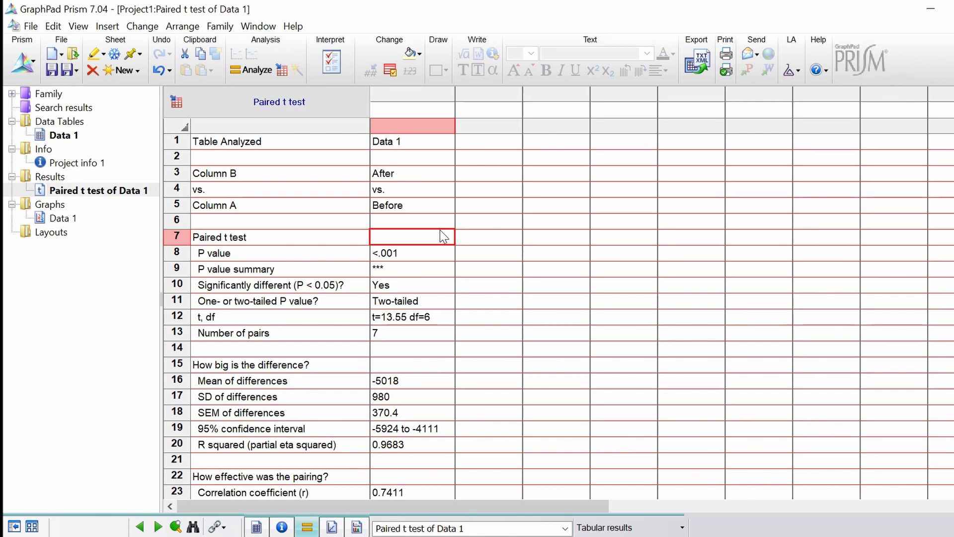